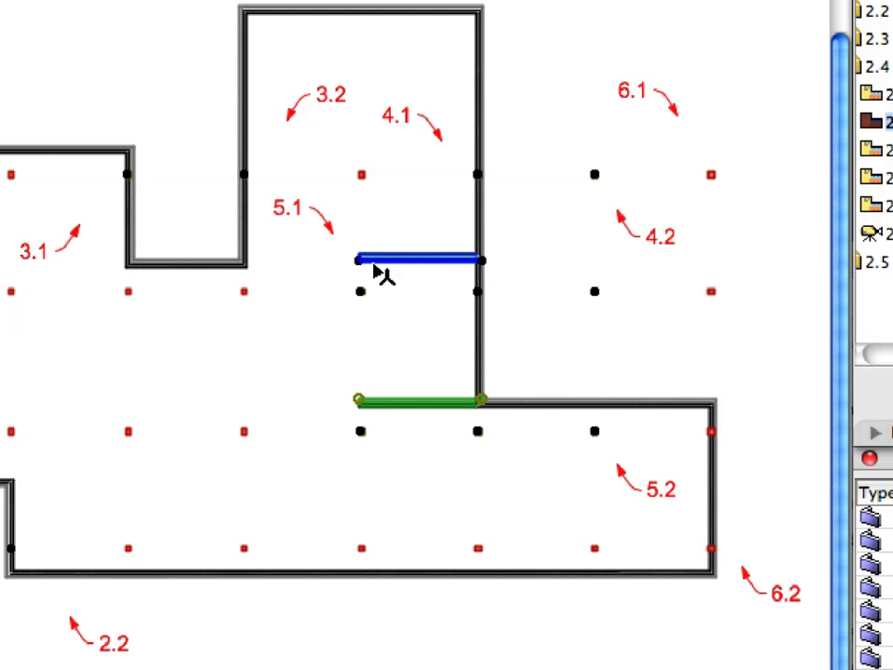
# - Deselect the two short interior walls and delete the remaining selected exterior columns via Edit > Delete
pyautogui.keyDown('shift'); pyautogui.click(375, 268); pyautogui.keyUp('shift')
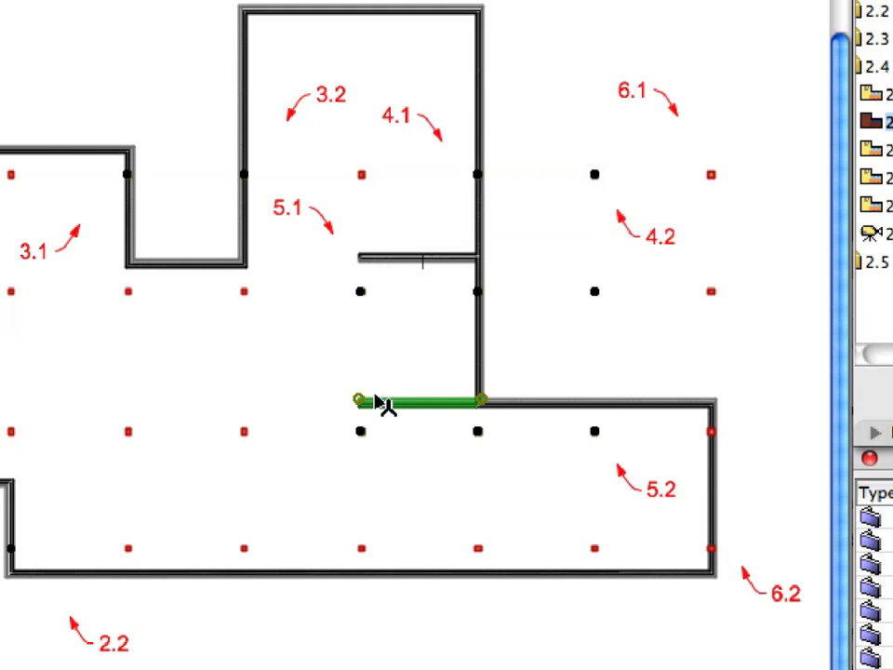
pyautogui.keyDown('shift'); pyautogui.click(387, 406); pyautogui.keyUp('shift')
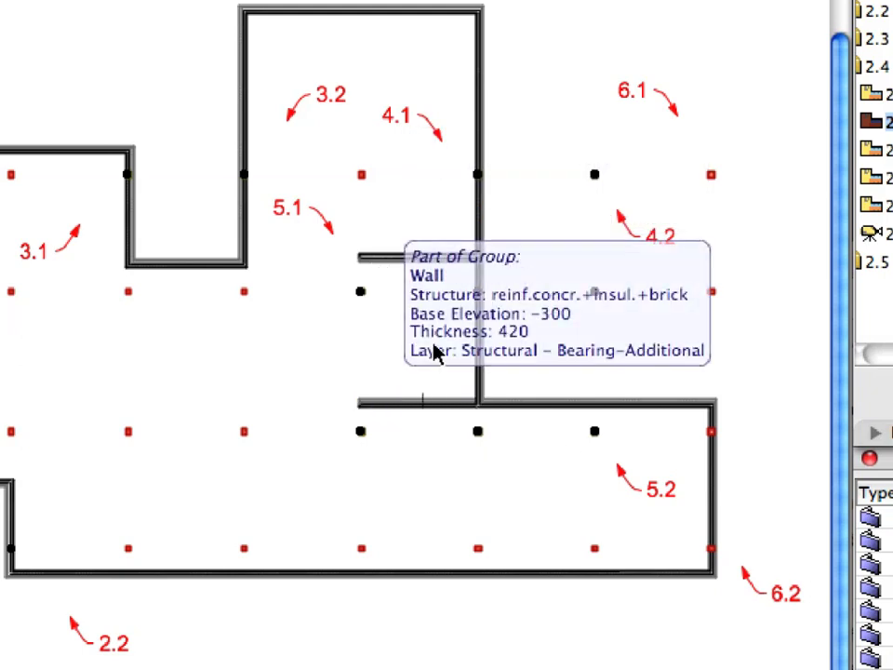
pyautogui.click(287, 16)
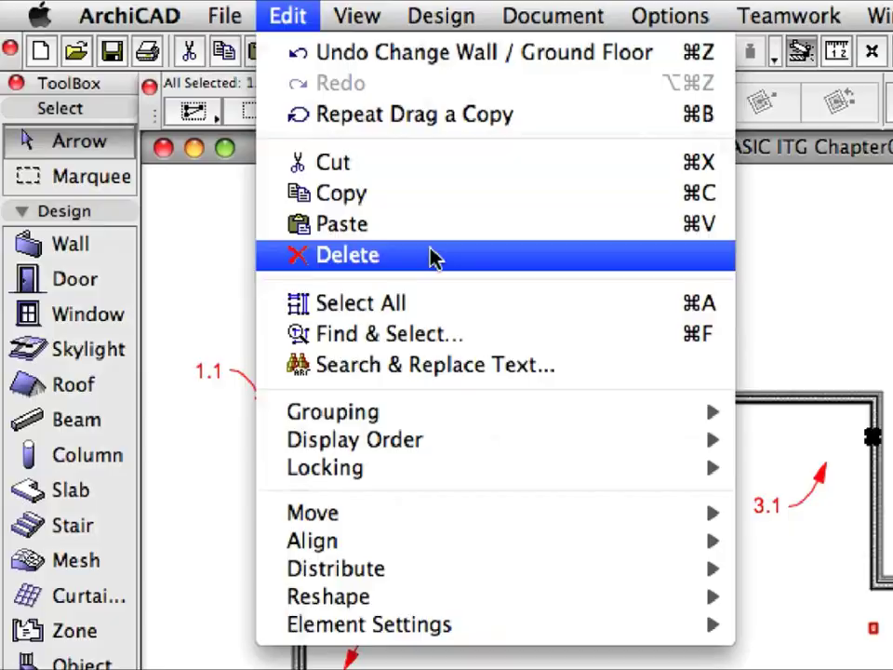
pyautogui.click(436, 258)
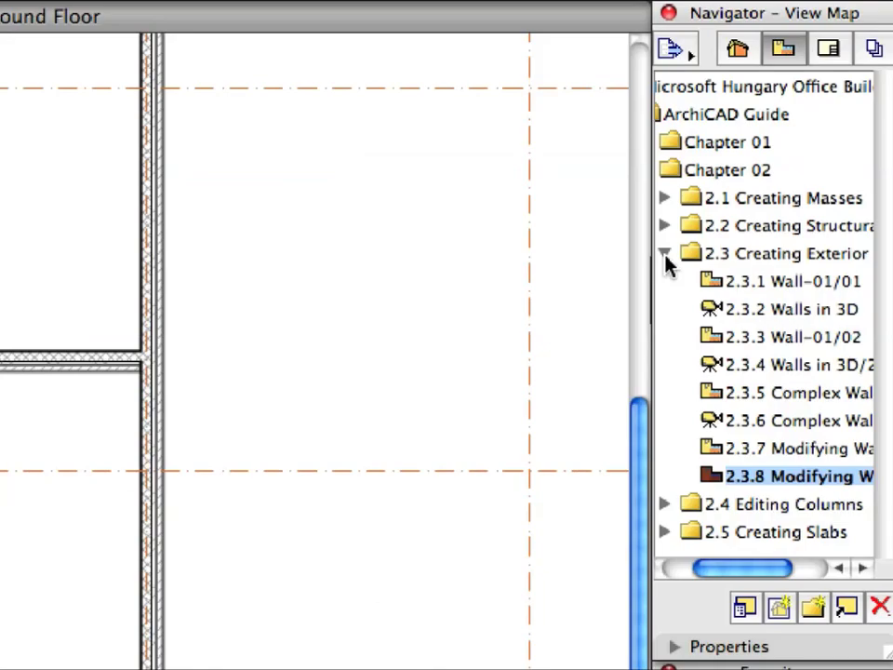
# - Open saved view 2.4.1 from the 2.4 Editing Columns folder and activate the Arrow tool
pyautogui.click(782, 184)
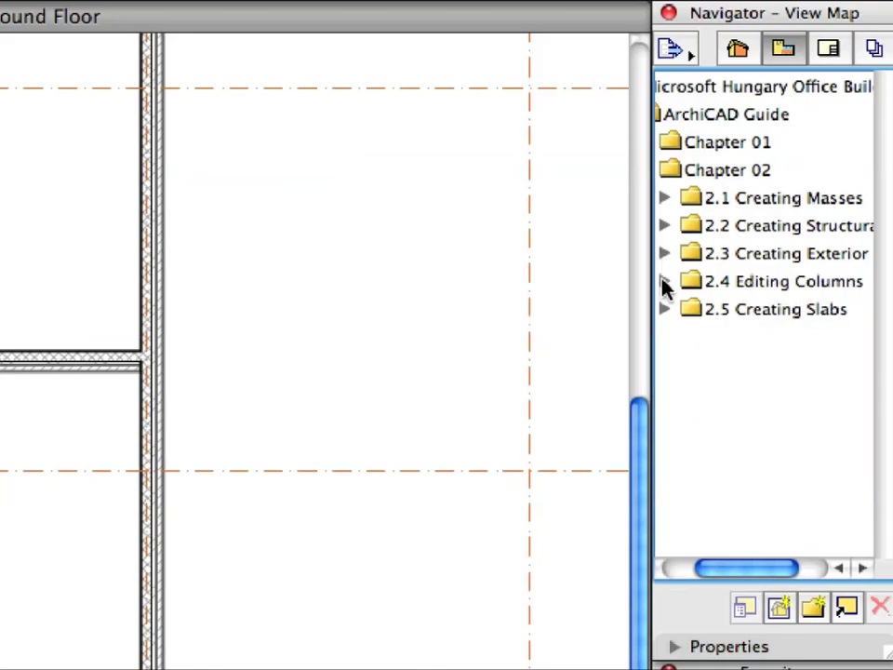
pyautogui.click(664, 281)
pyautogui.doubleClick(713, 310)
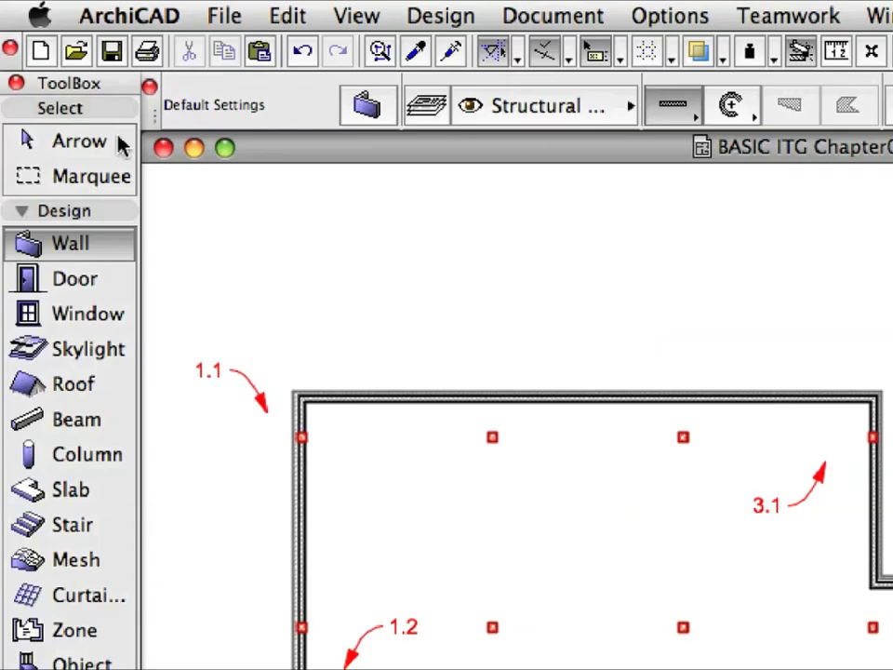
pyautogui.click(120, 144)
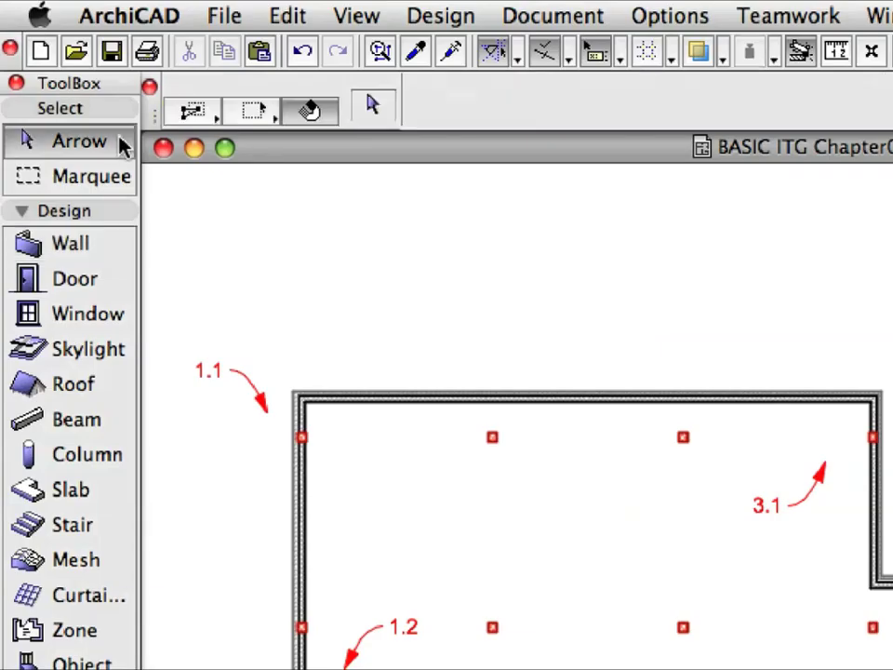
# - Set the Arrow tool's area selection method to Entire Elements
pyautogui.click(198, 126)
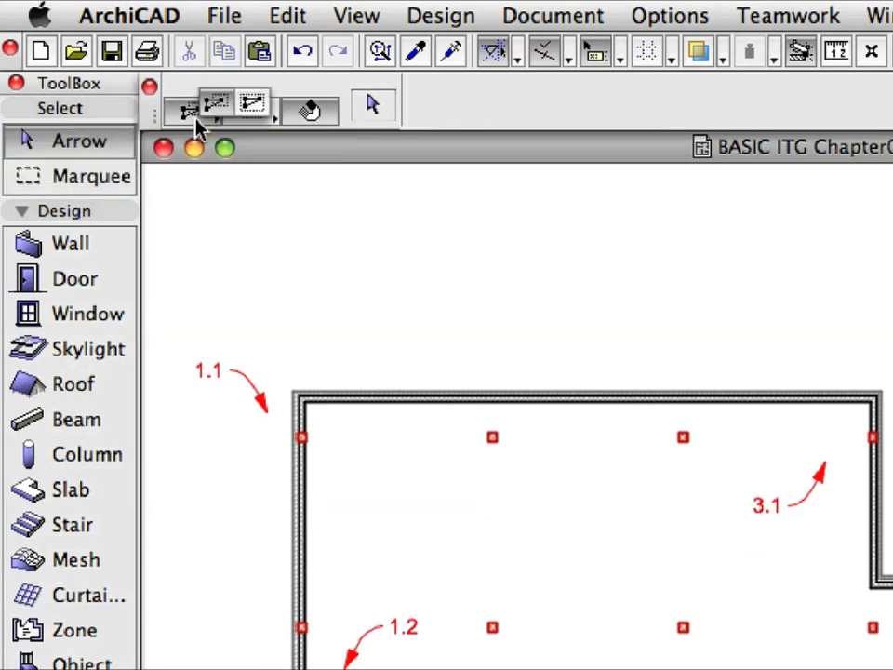
pyautogui.click(255, 114)
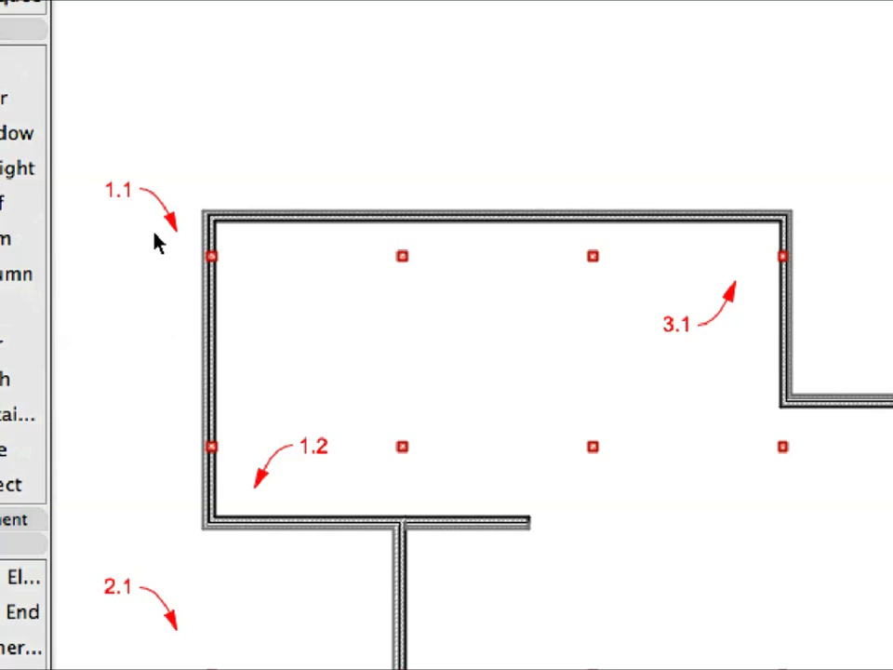
# - Select the left exterior wall columns near markers 1.1, 1.2, 2.1 and 2.2 with selection rectangles
pyautogui.moveTo(154, 233)
pyautogui.mouseDown()
pyautogui.moveTo(219, 339)
pyautogui.moveTo(245, 490)
pyautogui.mouseUp()
pyautogui.moveTo(222, 448)
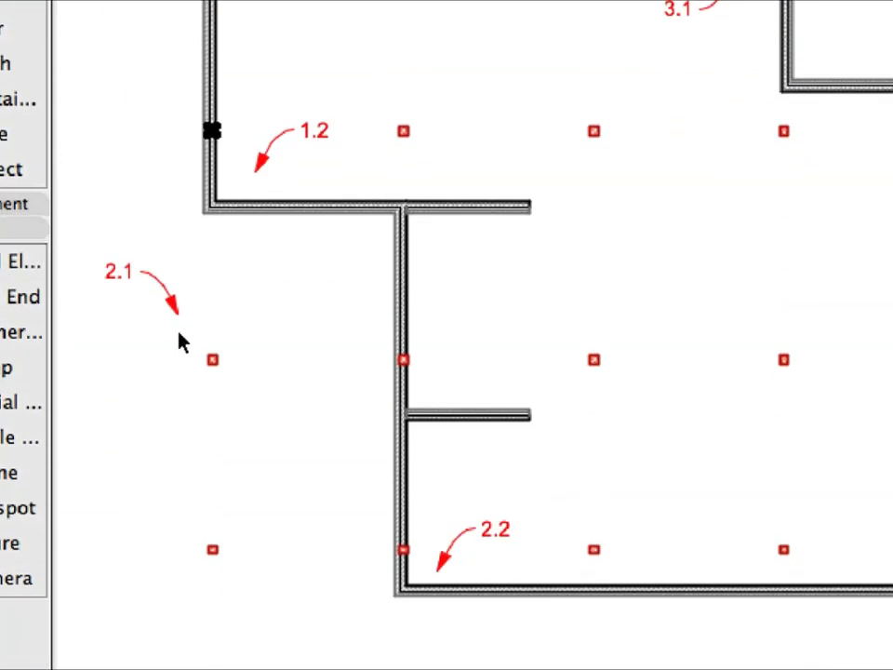
pyautogui.moveTo(179, 333); pyautogui.dragTo(425, 567)
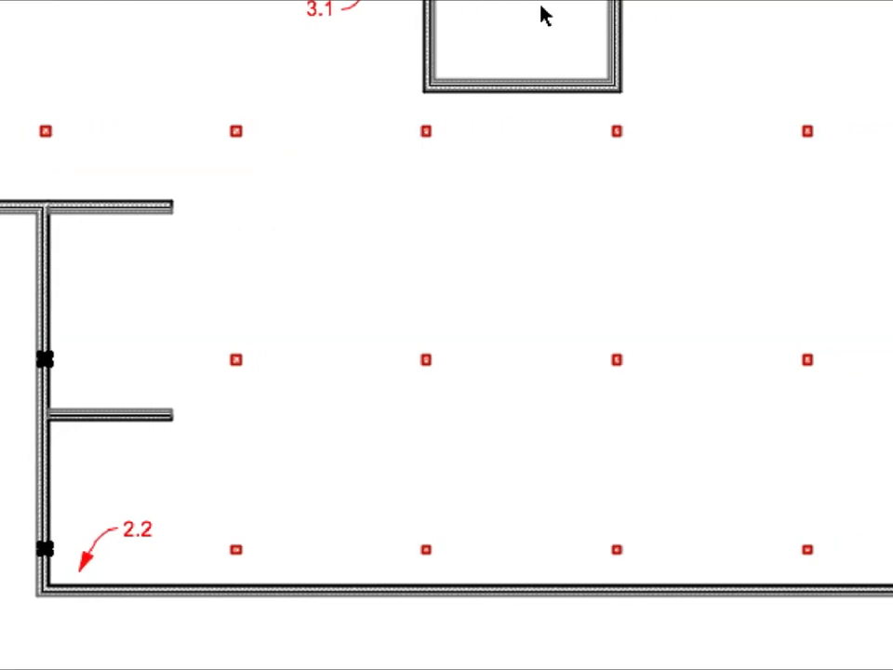
# - Add the 3.1 notch columns and three right-wall columns near 4.1–4.2, totalling twelve selected
pyautogui.click(390, 373)
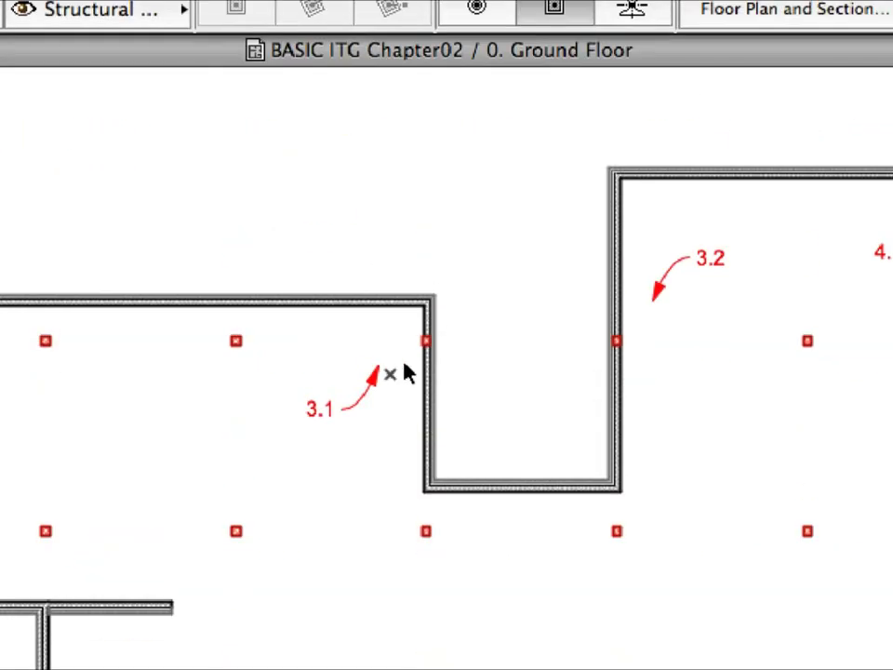
pyautogui.click(640, 316)
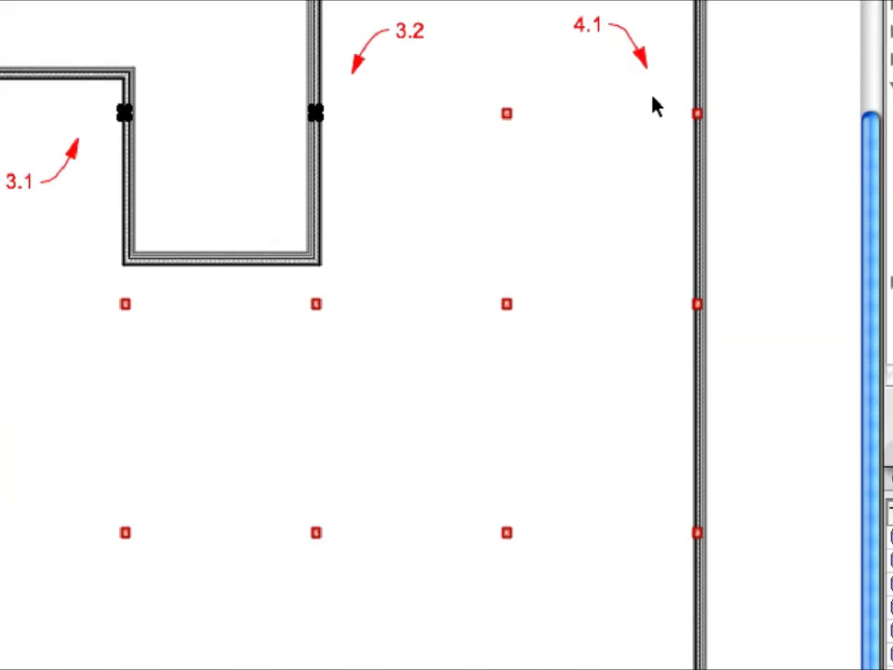
pyautogui.moveTo(653, 97); pyautogui.dragTo(765, 669)
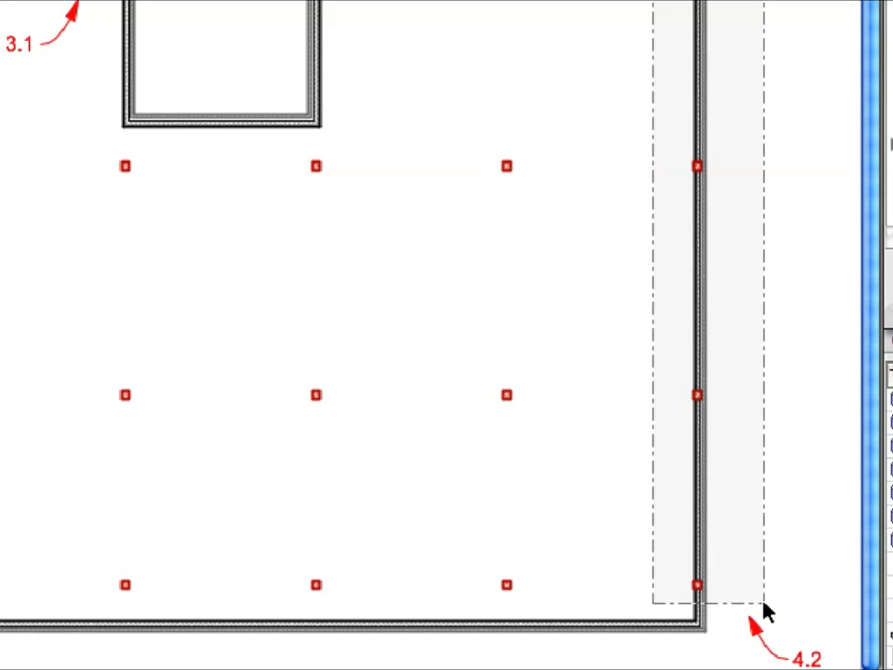
pyautogui.moveTo(763, 602); pyautogui.dragTo(763, 602)
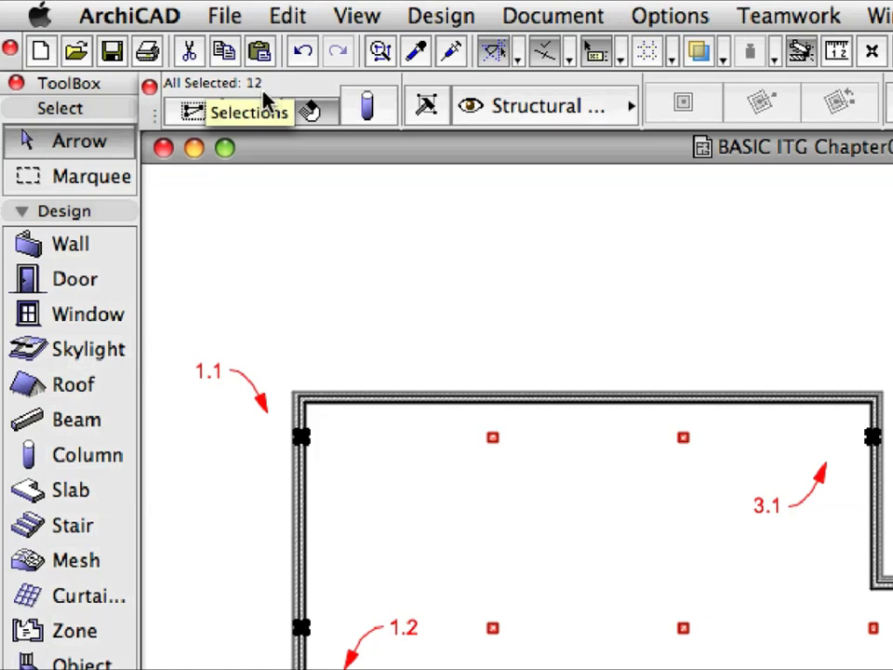
# - Delete the twelve selected wall columns using Edit > Delete
pyautogui.click(297, 18)
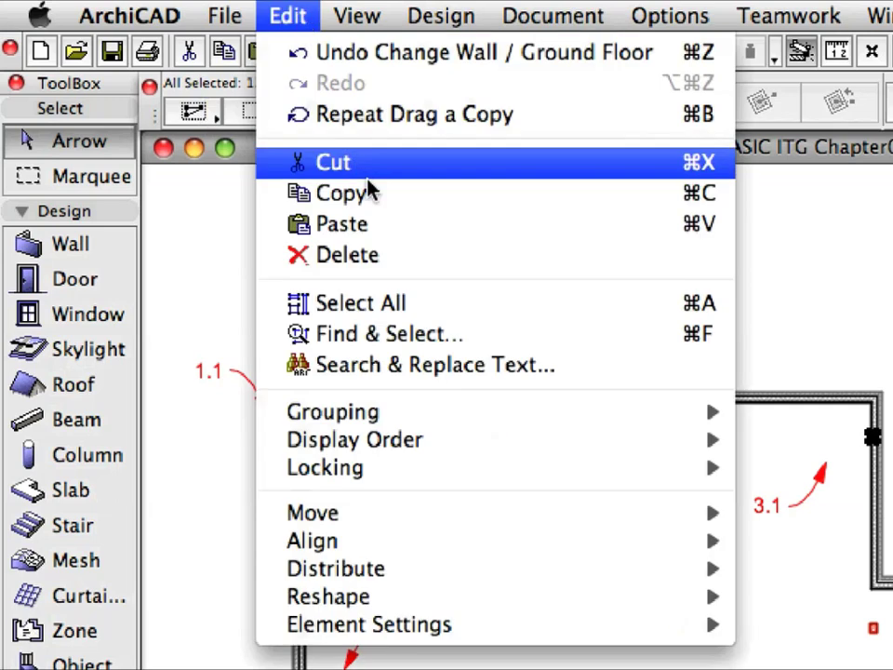
pyautogui.click(435, 258)
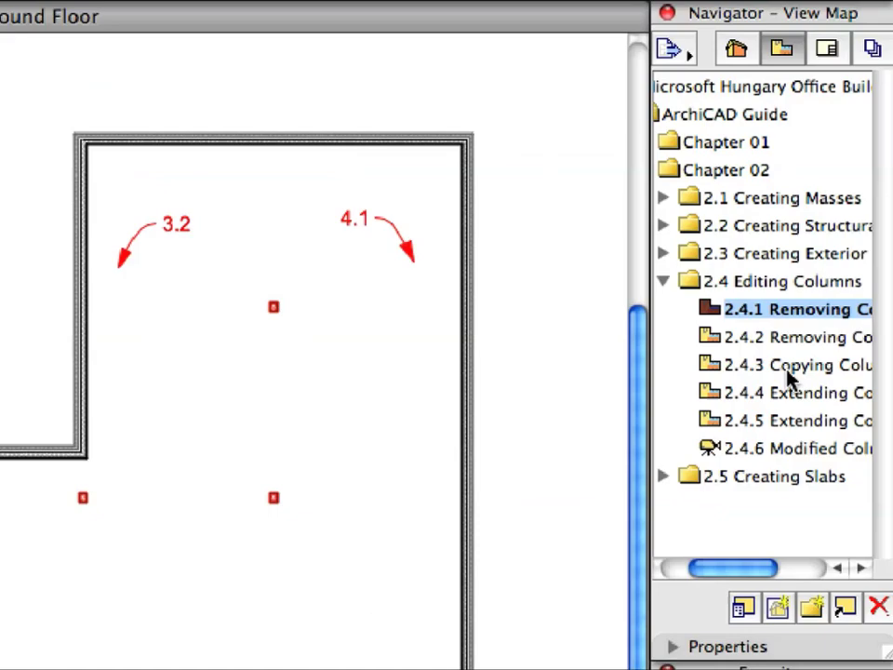
# - Open view 2.4.2 and select the left column line plus notch columns near 2.1, 3.1, 3.2, 4.1
pyautogui.doubleClick(717, 339)
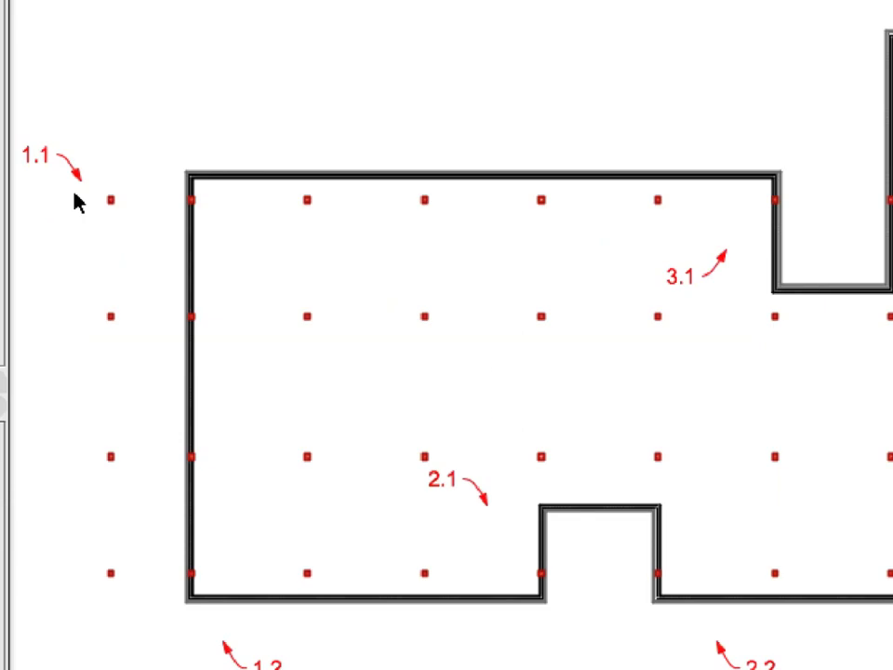
pyautogui.moveTo(99, 246); pyautogui.dragTo(163, 327)
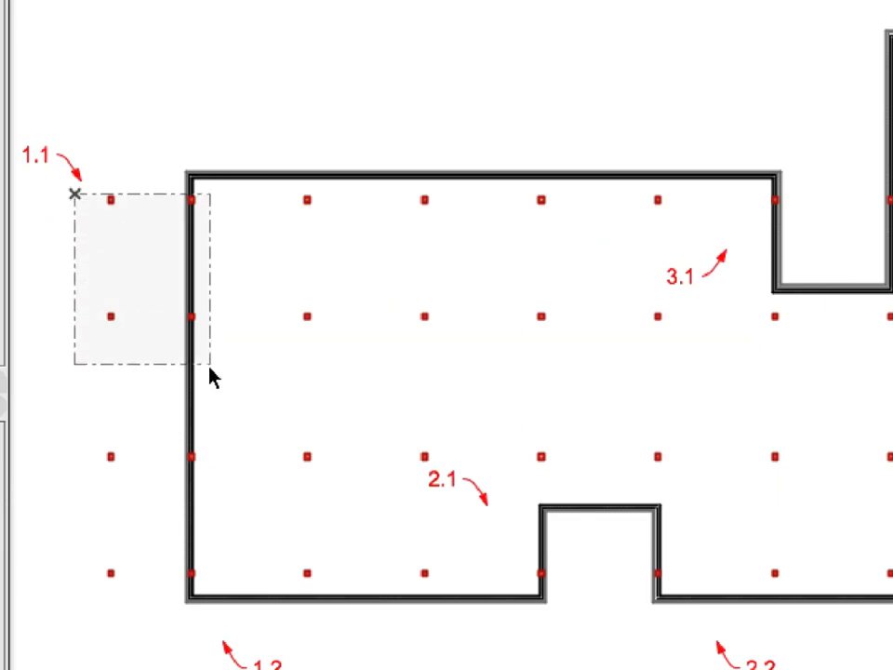
pyautogui.moveTo(210, 372); pyautogui.dragTo(220, 619)
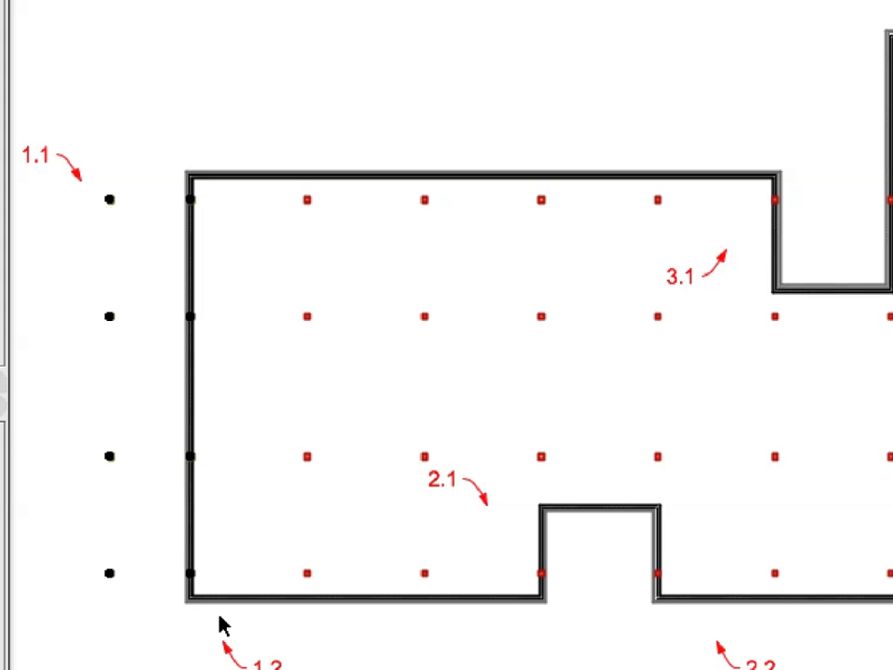
pyautogui.moveTo(493, 513); pyautogui.dragTo(722, 595)
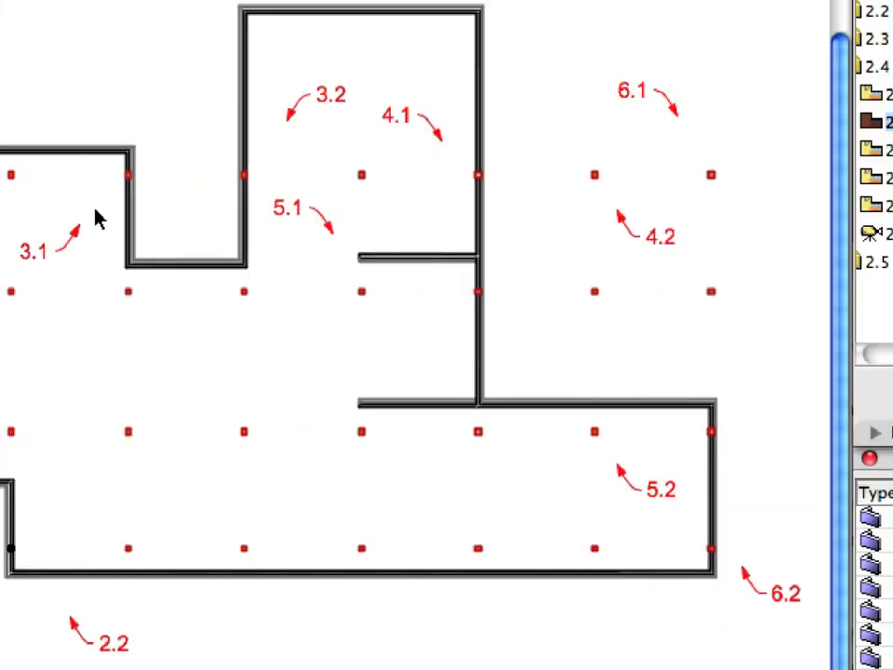
pyautogui.moveTo(88, 151); pyautogui.dragTo(287, 142)
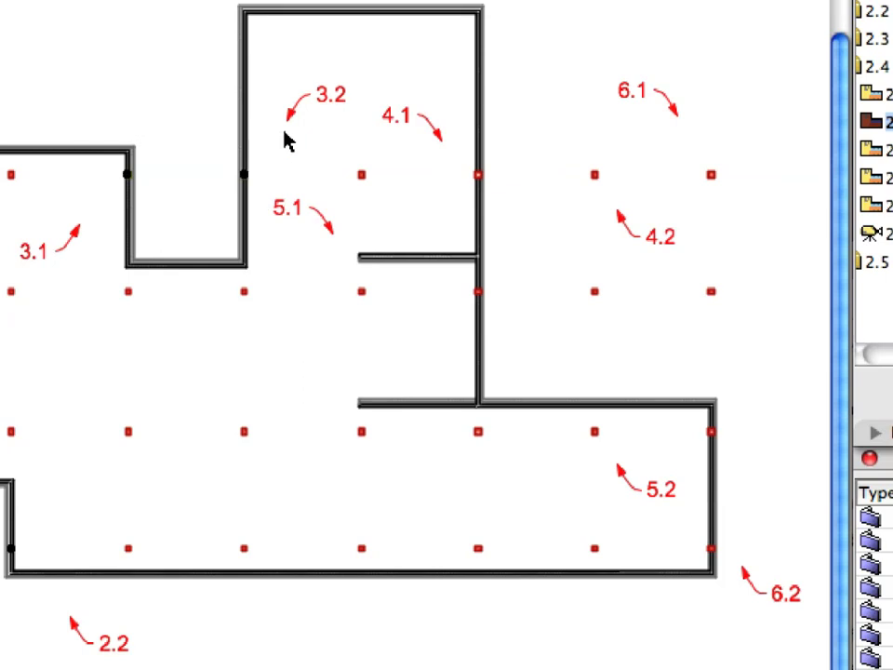
pyautogui.moveTo(441, 155); pyautogui.dragTo(618, 259)
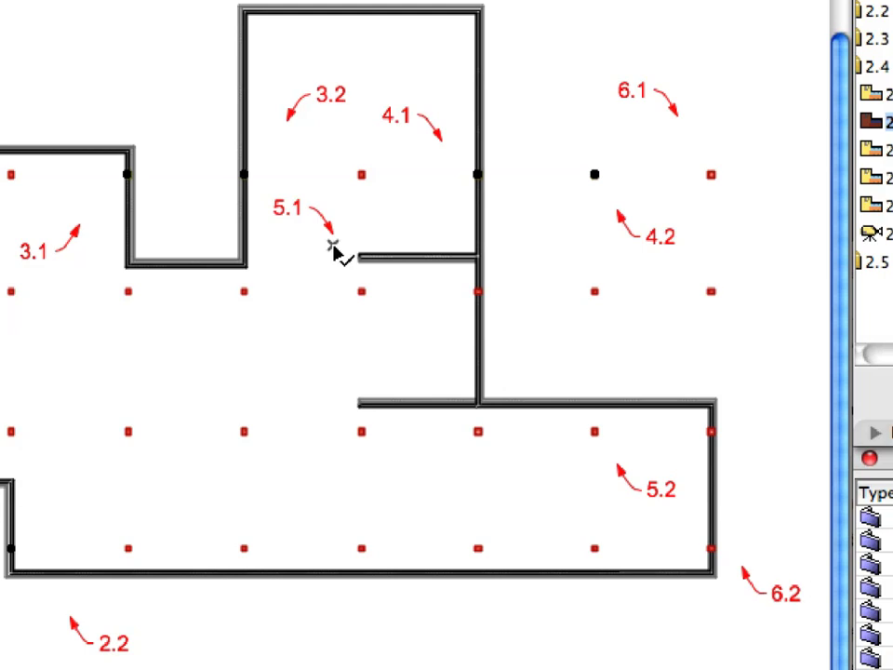
# - Deselect the upper and lower interior walls and add the right-wall columns, giving 24 selected
pyautogui.moveTo(334, 247); pyautogui.dragTo(606, 459)
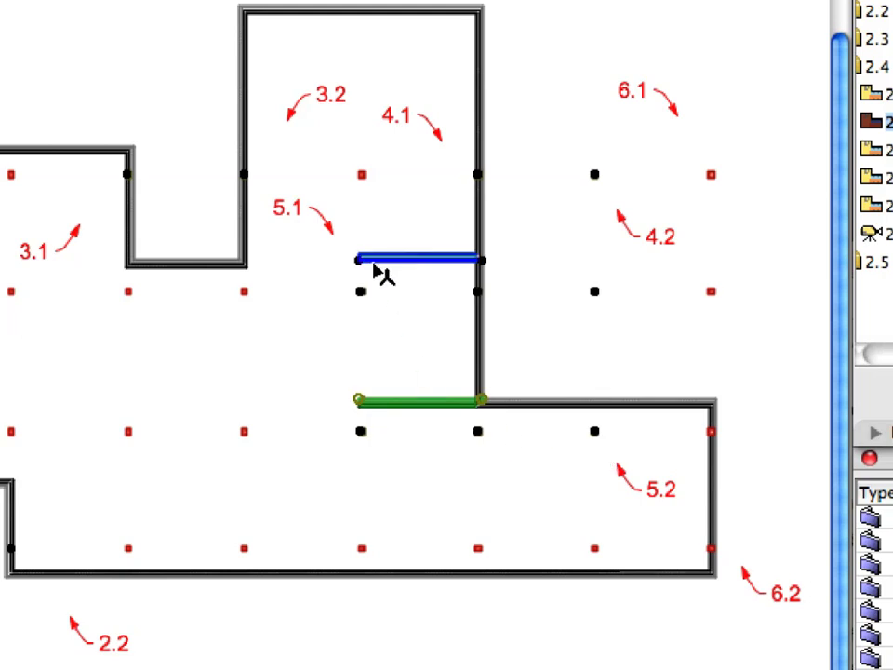
pyautogui.moveTo(381, 272)
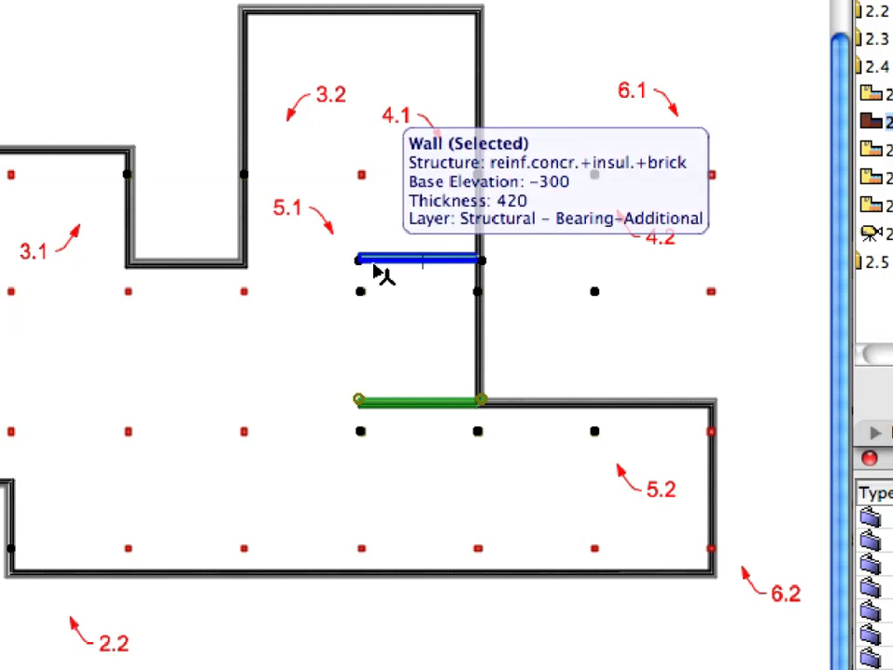
pyautogui.keyDown('shift'); pyautogui.click(381, 272); pyautogui.keyUp('shift')
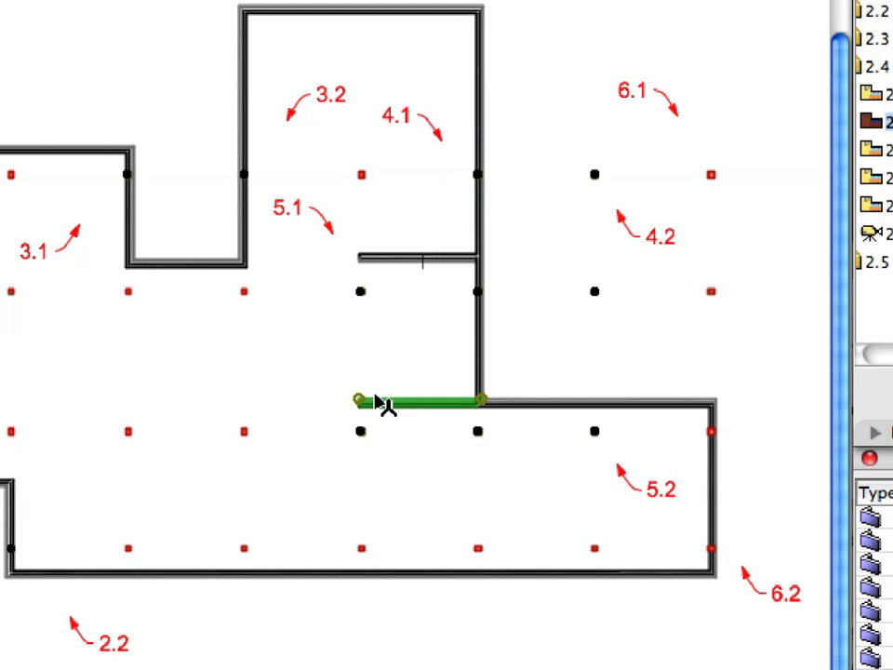
pyautogui.moveTo(384, 405)
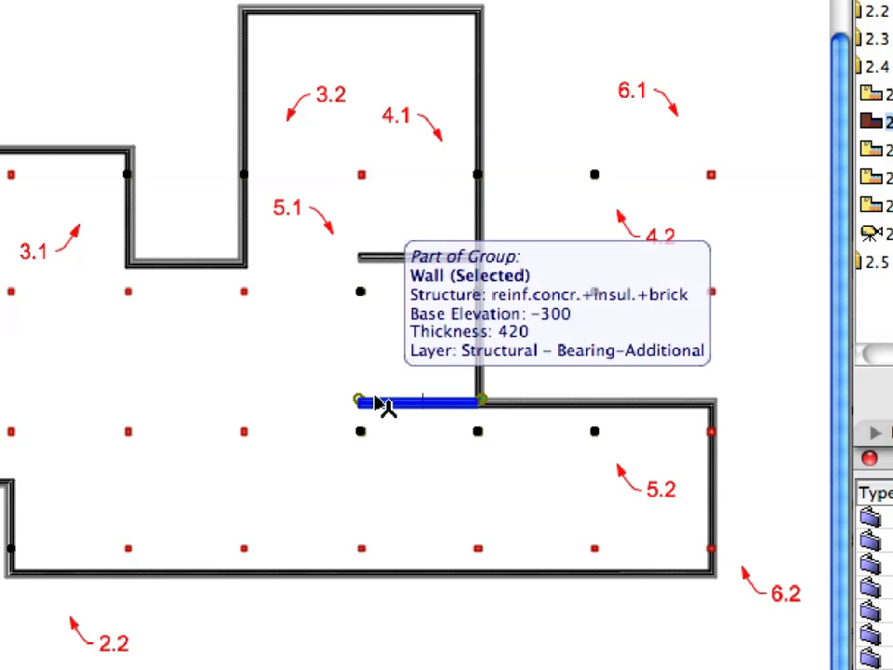
pyautogui.keyDown('shift'); pyautogui.click(383, 405); pyautogui.keyUp('shift')
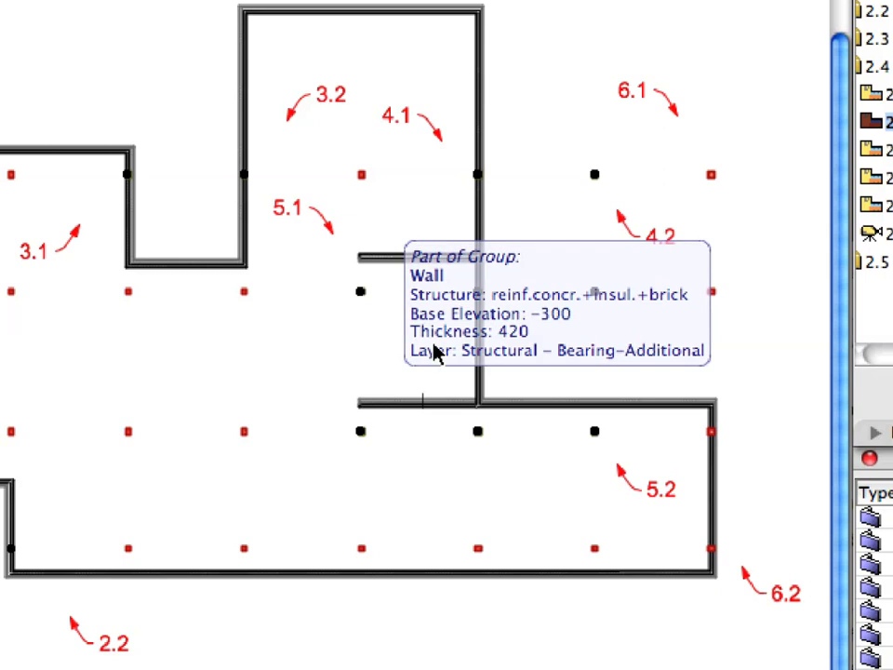
pyautogui.moveTo(682, 127); pyautogui.dragTo(757, 564)
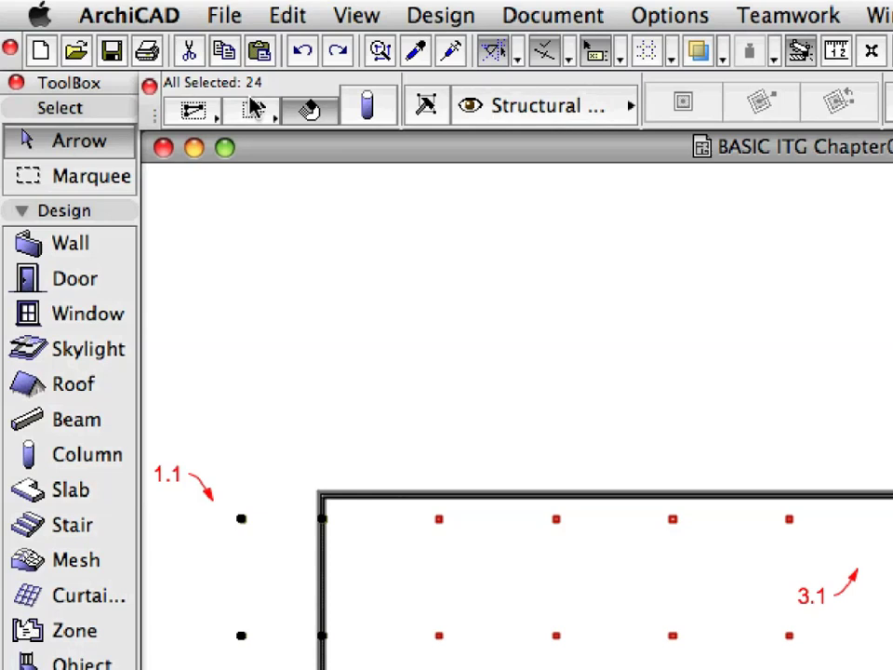
# - Delete the 24 selected exterior columns from the right-click context menu
pyautogui.rightClick(295, 203)
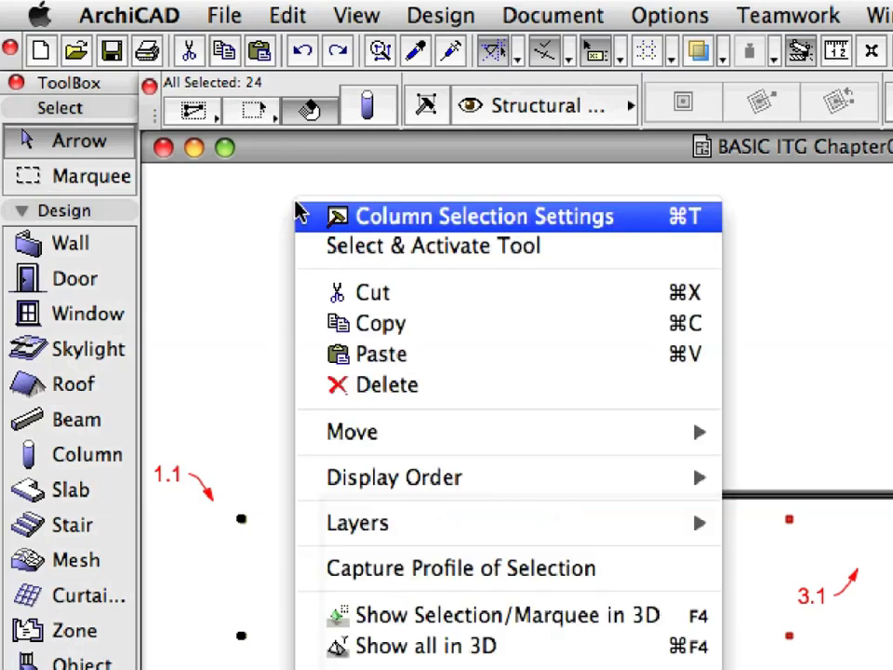
pyautogui.click(470, 391)
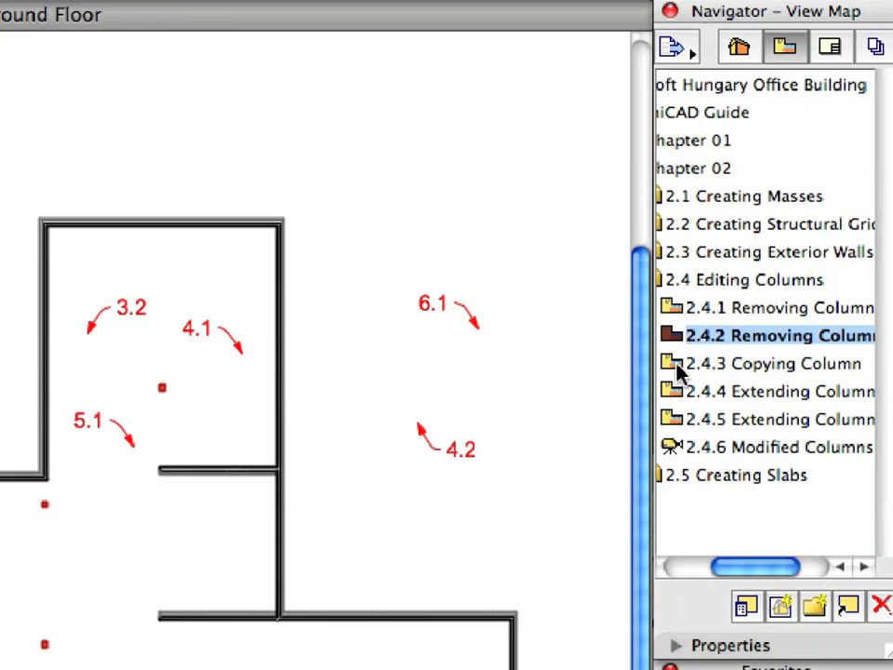
# - In view 2.4.3, drag a copy of column 1 a distance of 7500 at 90° straight up
pyautogui.doubleClick(787, 236)
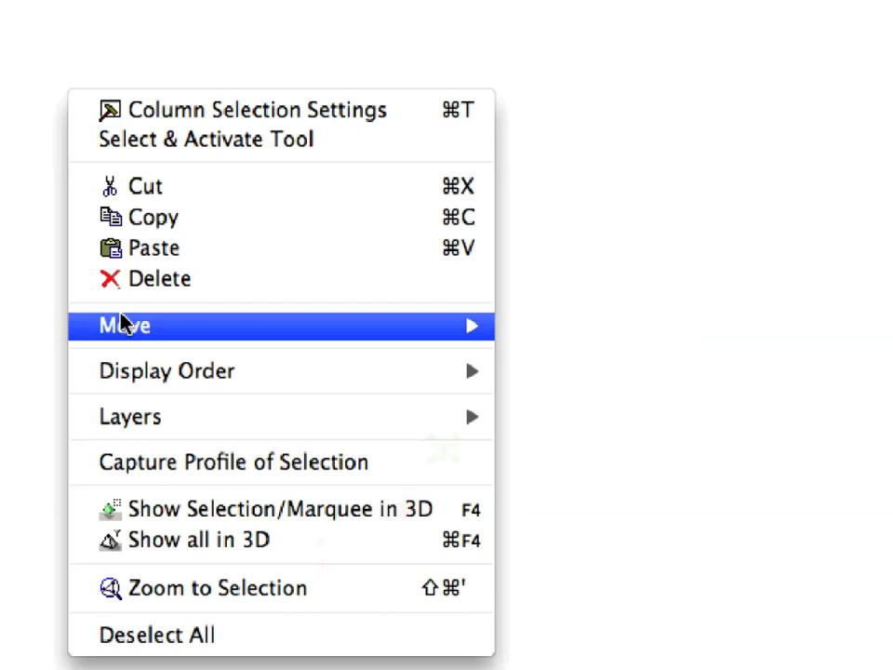
pyautogui.moveTo(259, 325)
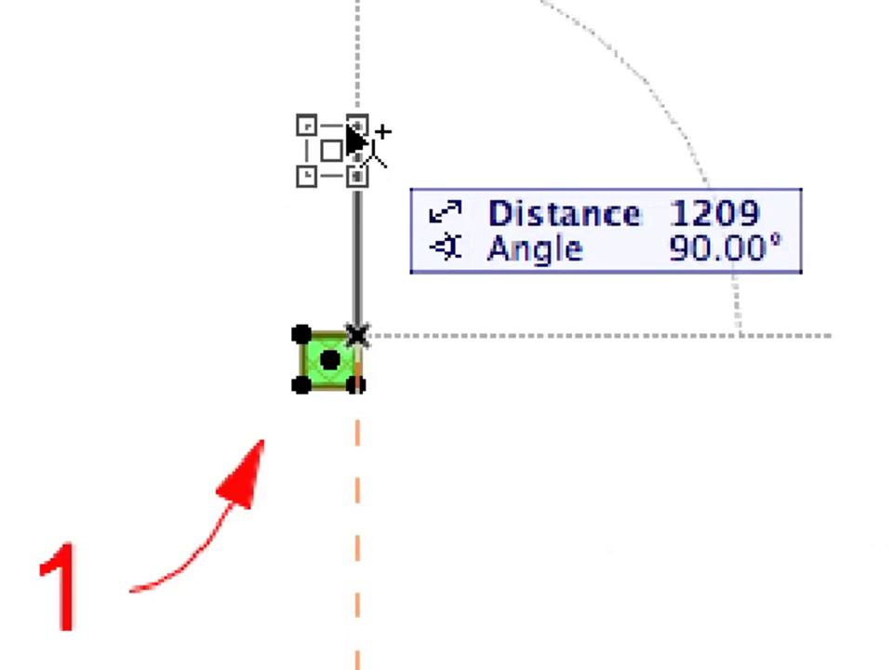
pyautogui.write('7500')
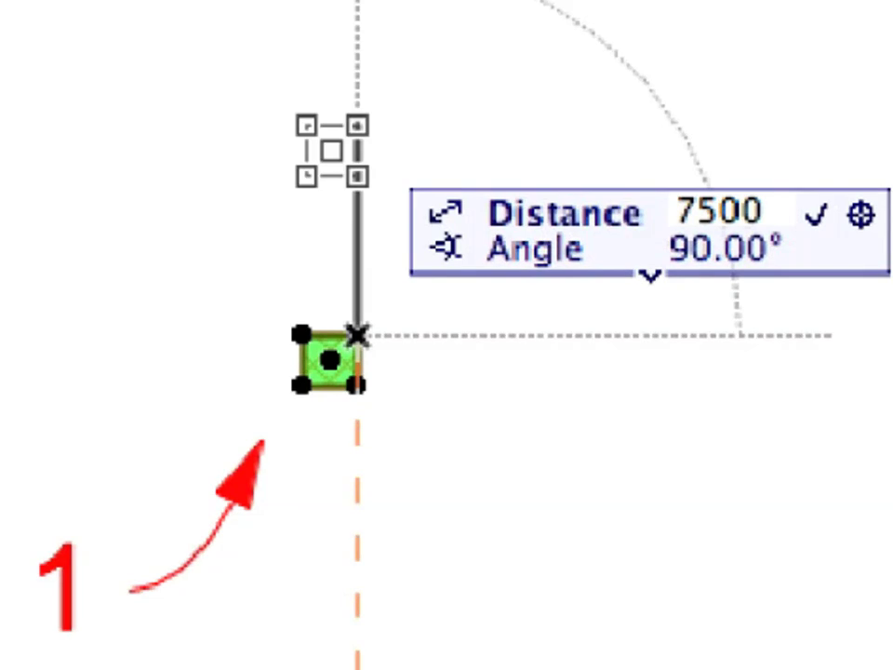
pyautogui.press('Return')
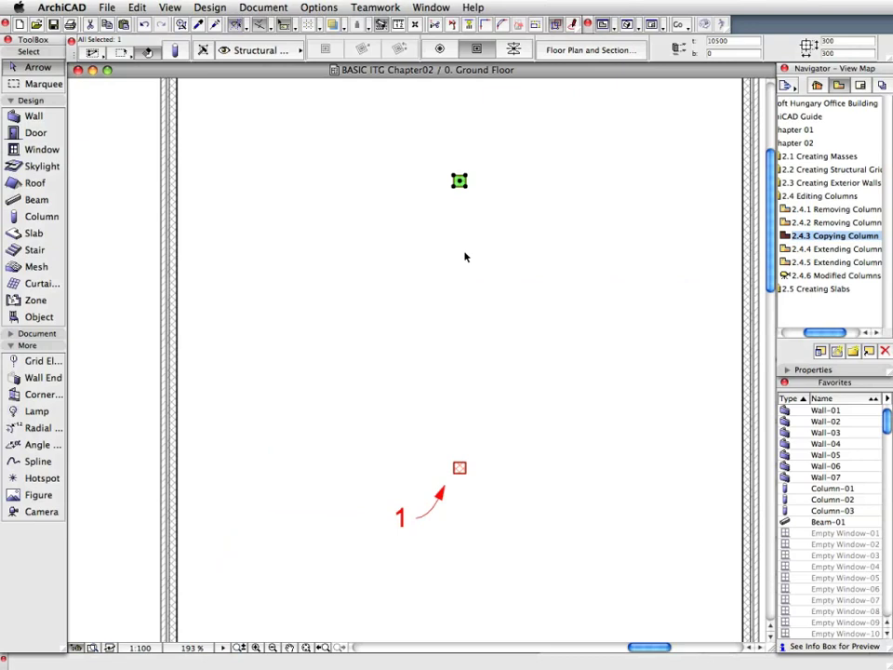
pyautogui.click(494, 204)
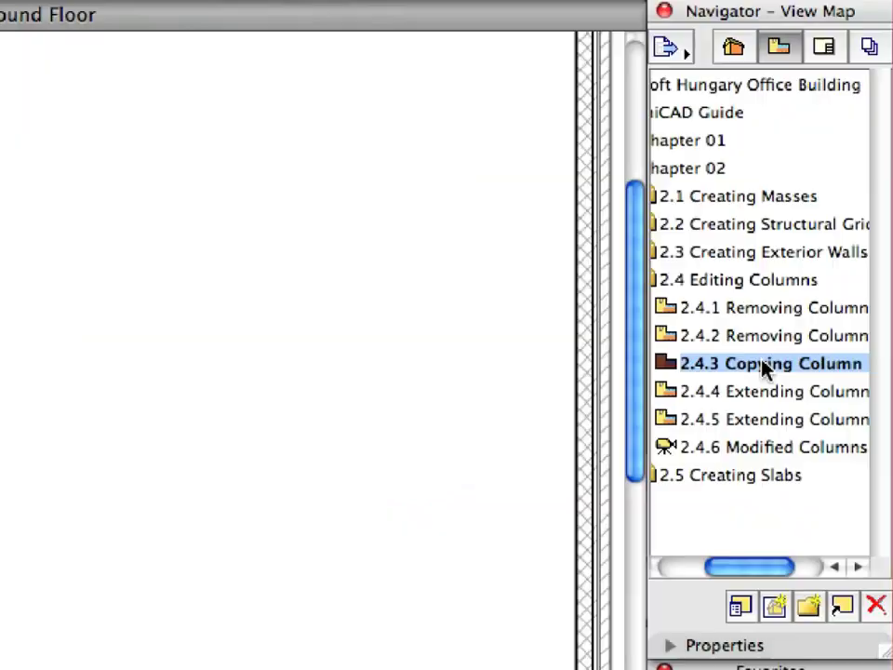
# - In the 2.4.4 Extending Column view, draw a marquee from marker 1.1 to marker 1.2
pyautogui.click(829, 251)
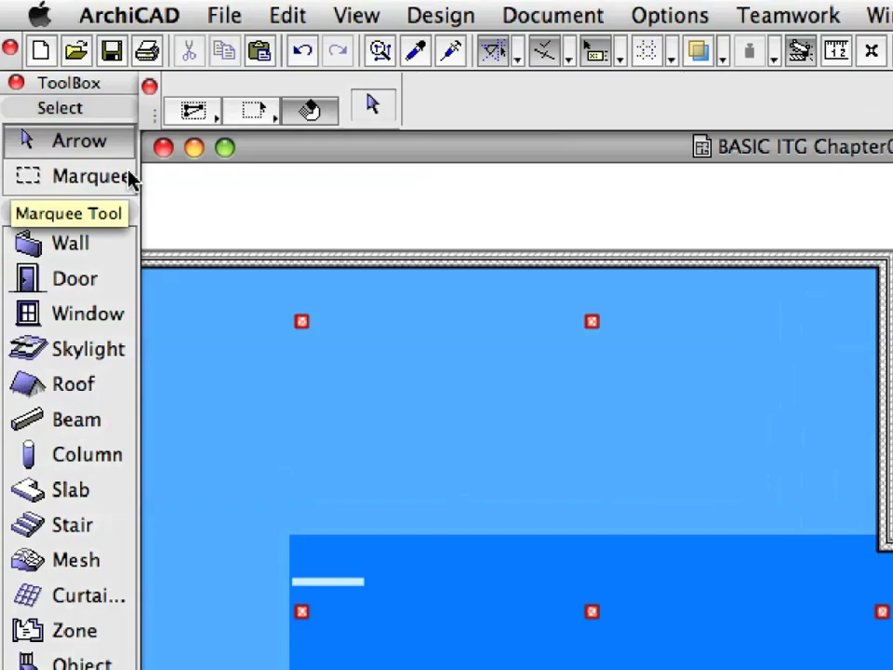
pyautogui.click(131, 180)
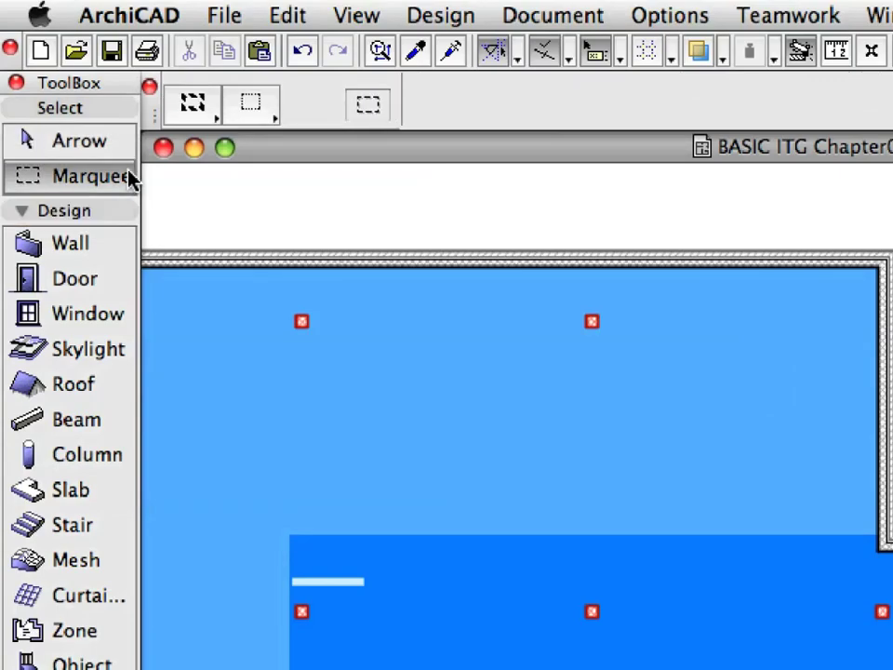
pyautogui.click(117, 517)
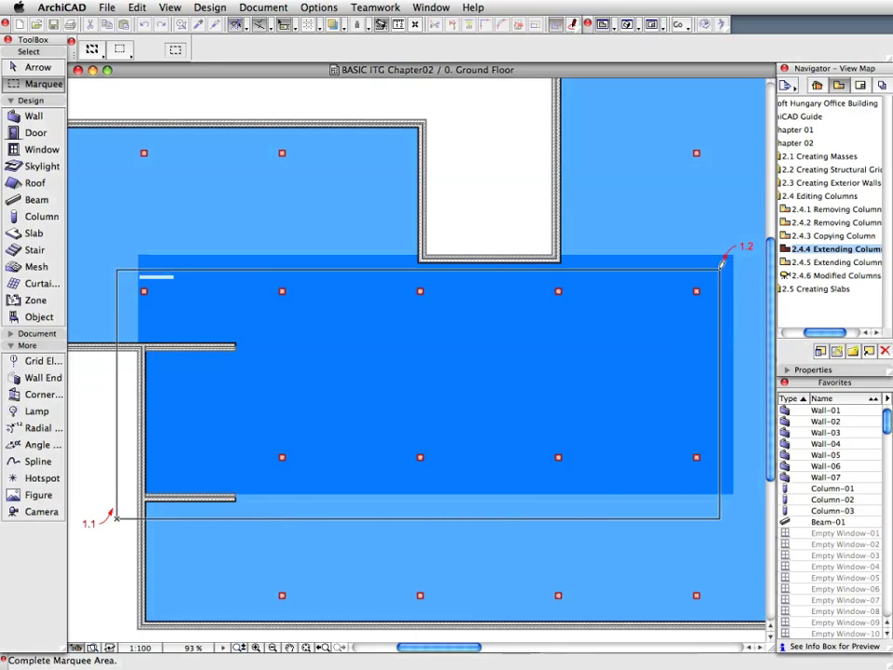
pyautogui.click(720, 269)
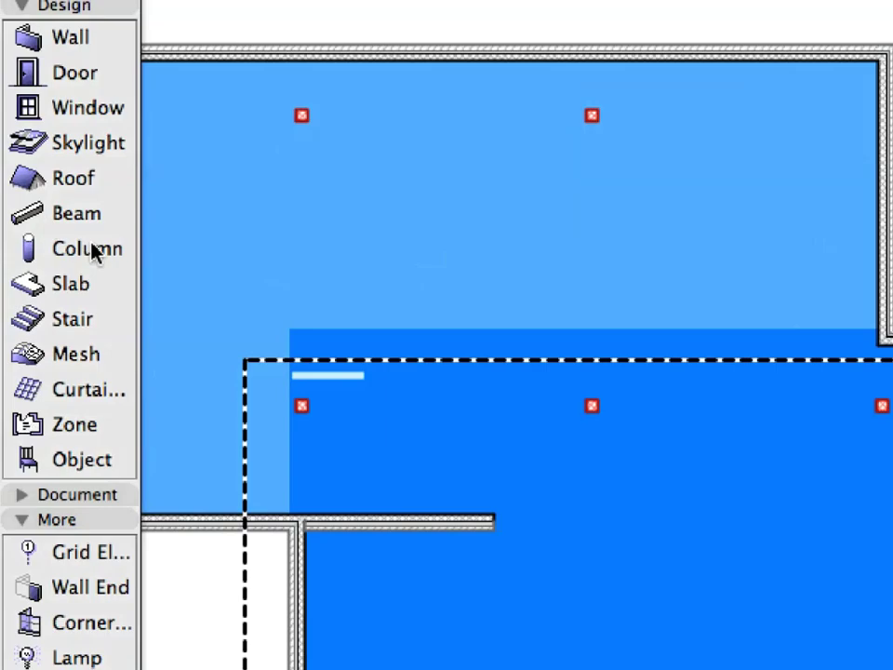
# - Select all nine columns in the marquee and apply the Column-02 favorite to them
pyautogui.click(48, 220)
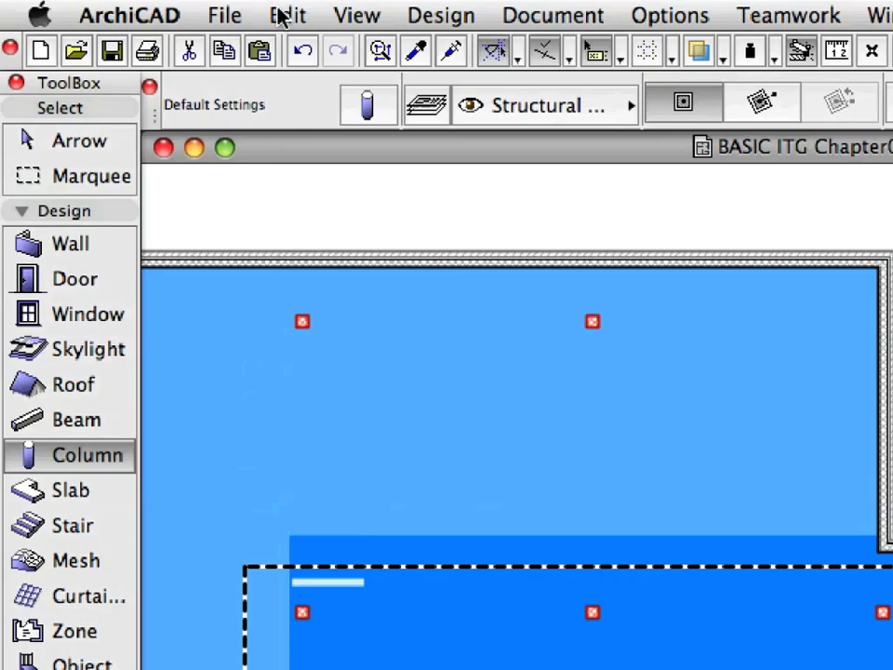
pyautogui.click(285, 17)
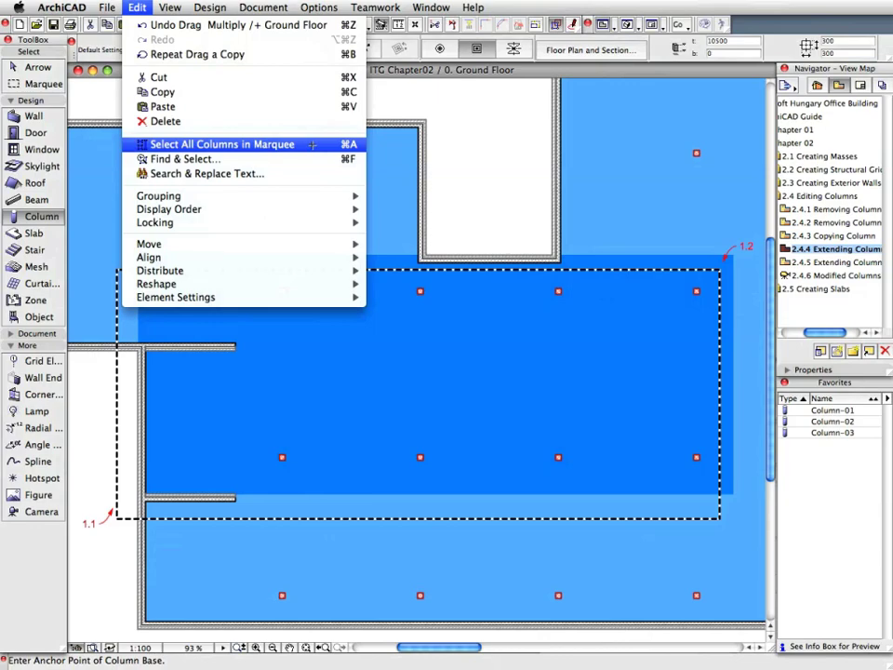
pyautogui.click(657, 307)
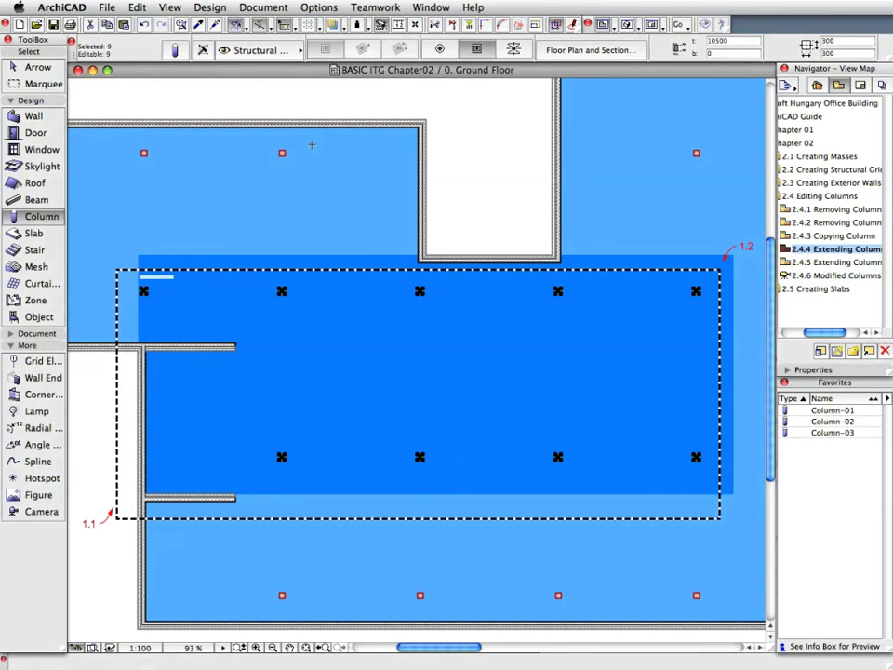
pyautogui.click(805, 429)
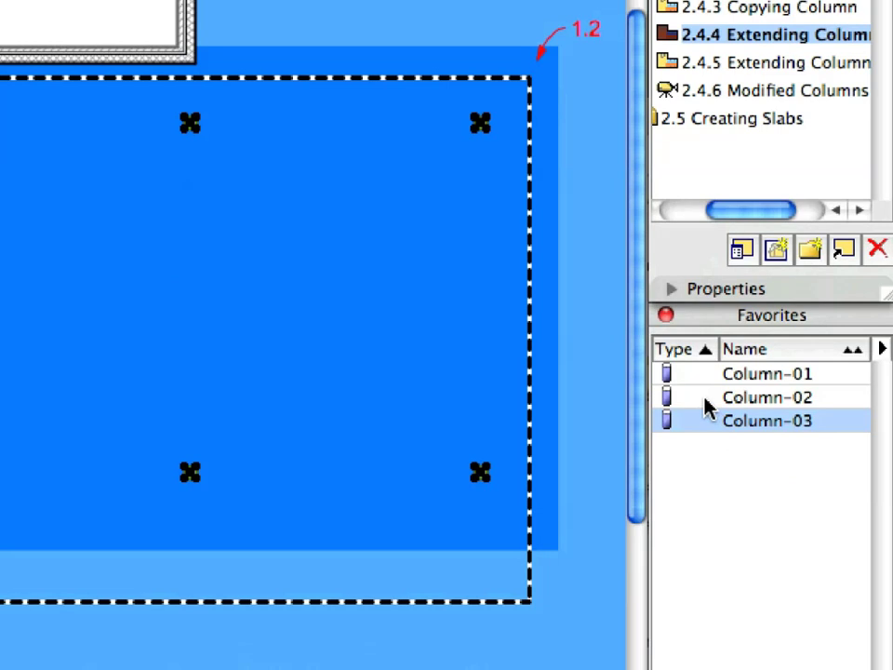
pyautogui.click(802, 420)
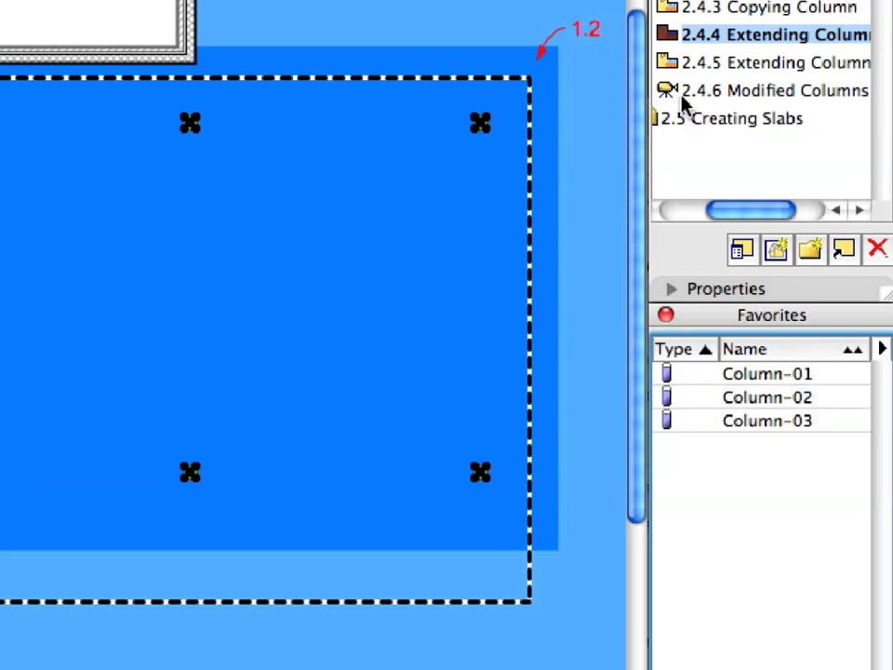
# - In the 2.4.5 view, draw a marquee from marker 2.1 to marker 2.2 around the middle column rows
pyautogui.click(668, 65)
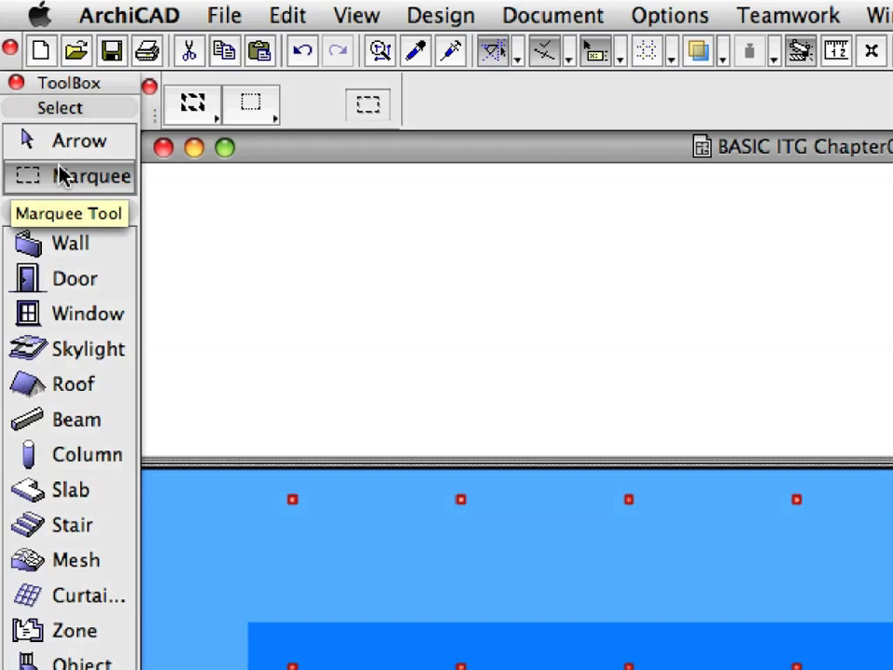
pyautogui.click(216, 669)
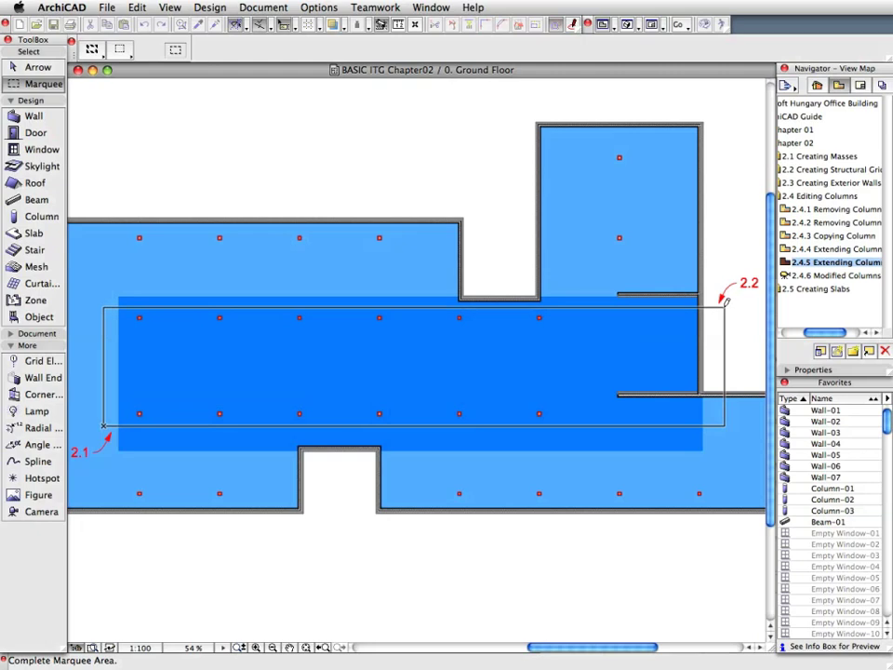
pyautogui.click(725, 310)
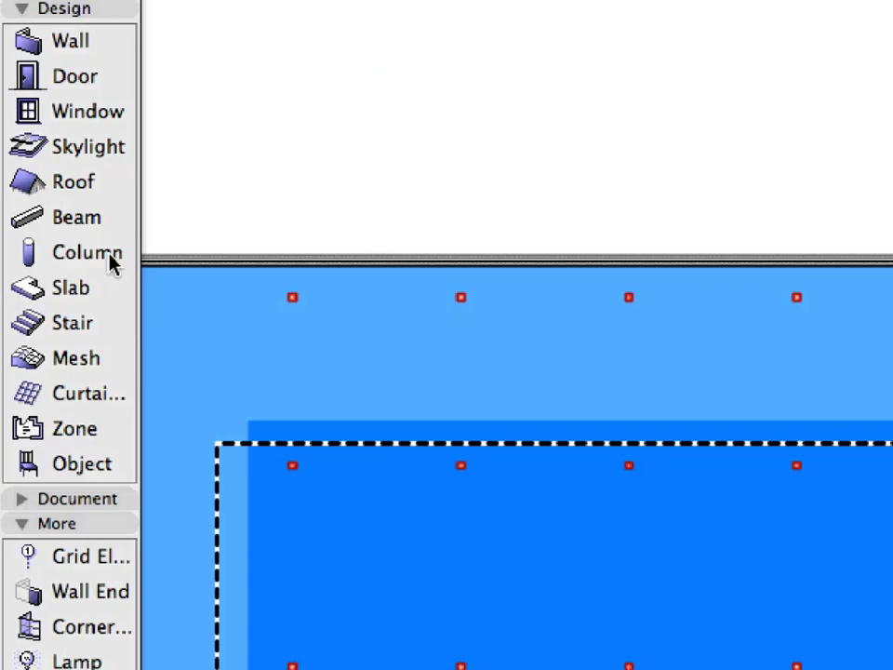
pyautogui.click(53, 217)
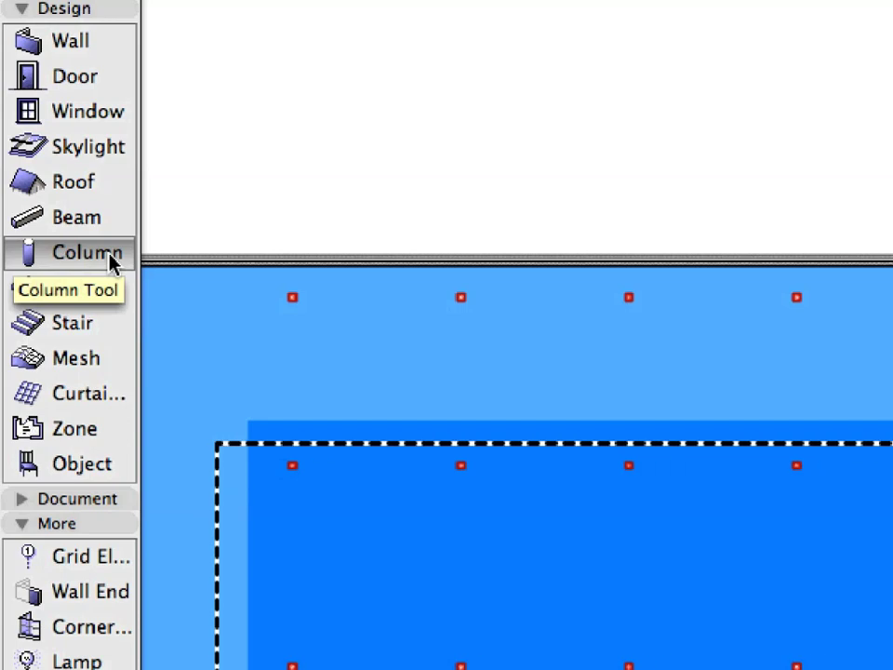
# - Apply Column-02 to the twelve columns in the marquee, then show the 2.4.6 Modified Columns 3D view
pyautogui.click(288, 16)
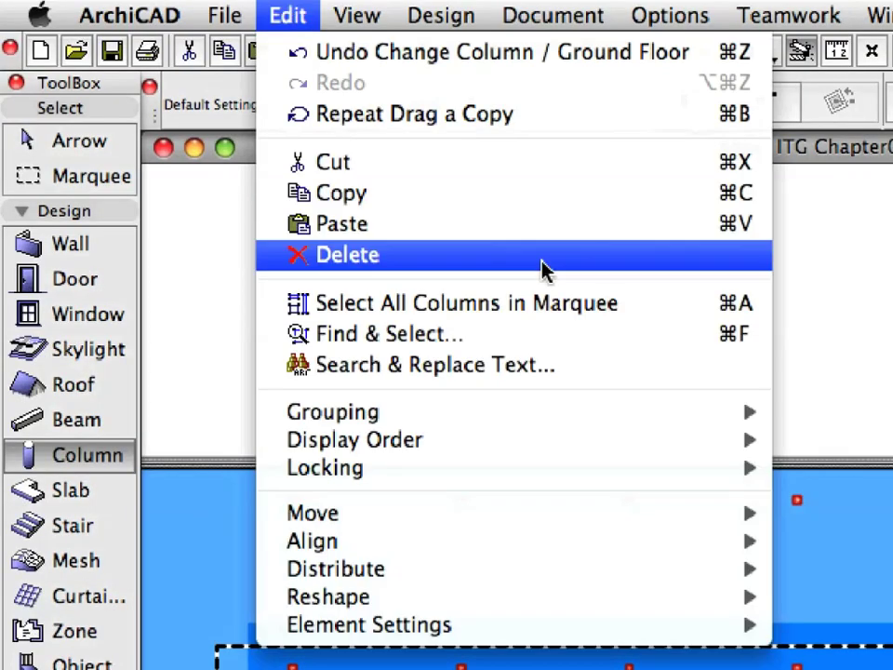
pyautogui.click(653, 304)
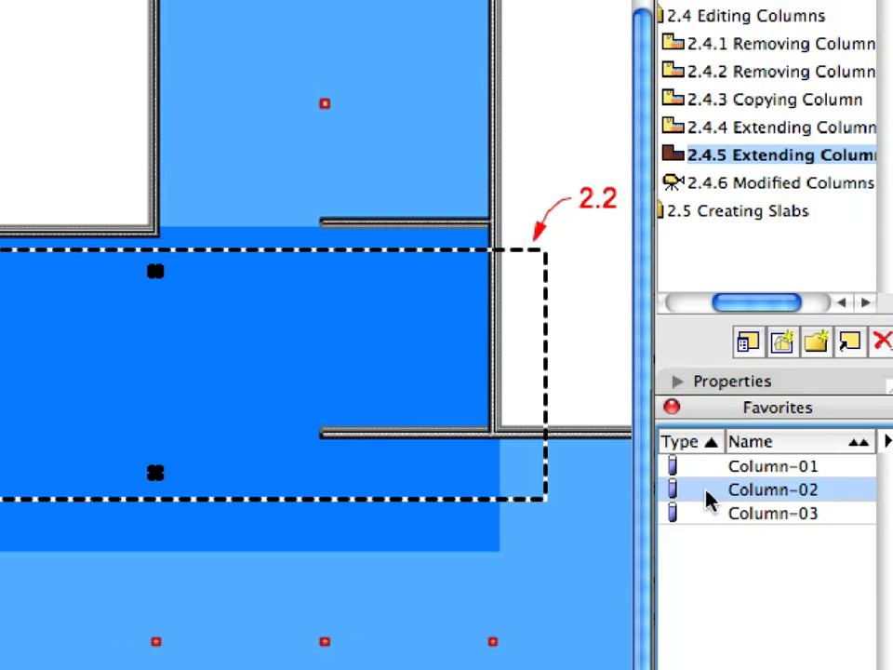
pyautogui.doubleClick(707, 492)
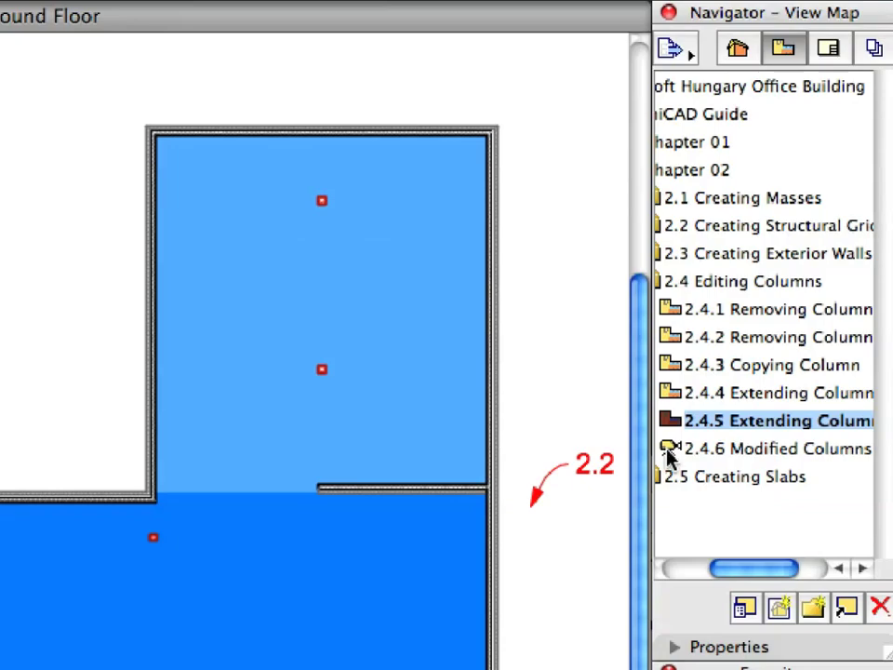
pyautogui.doubleClick(672, 450)
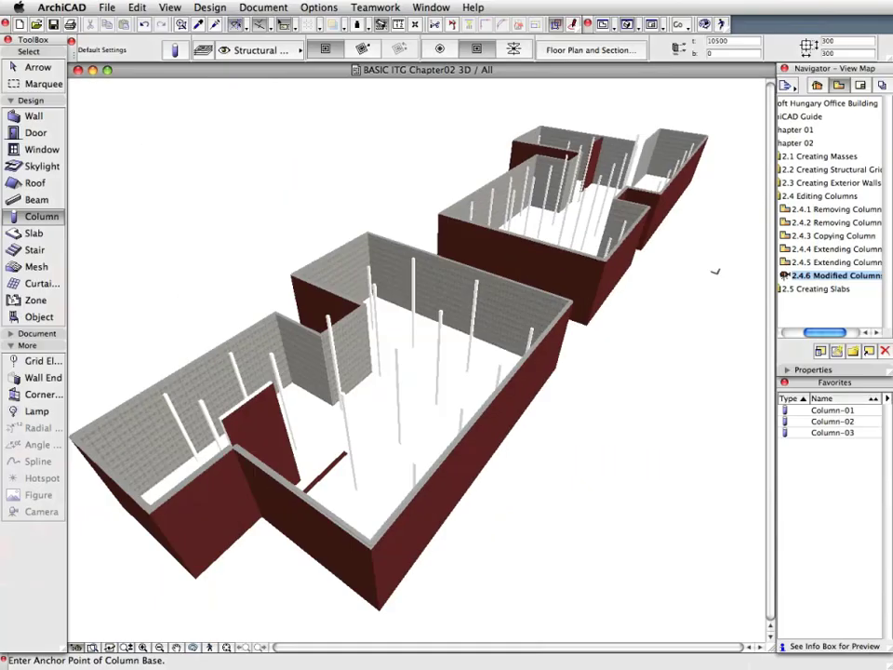